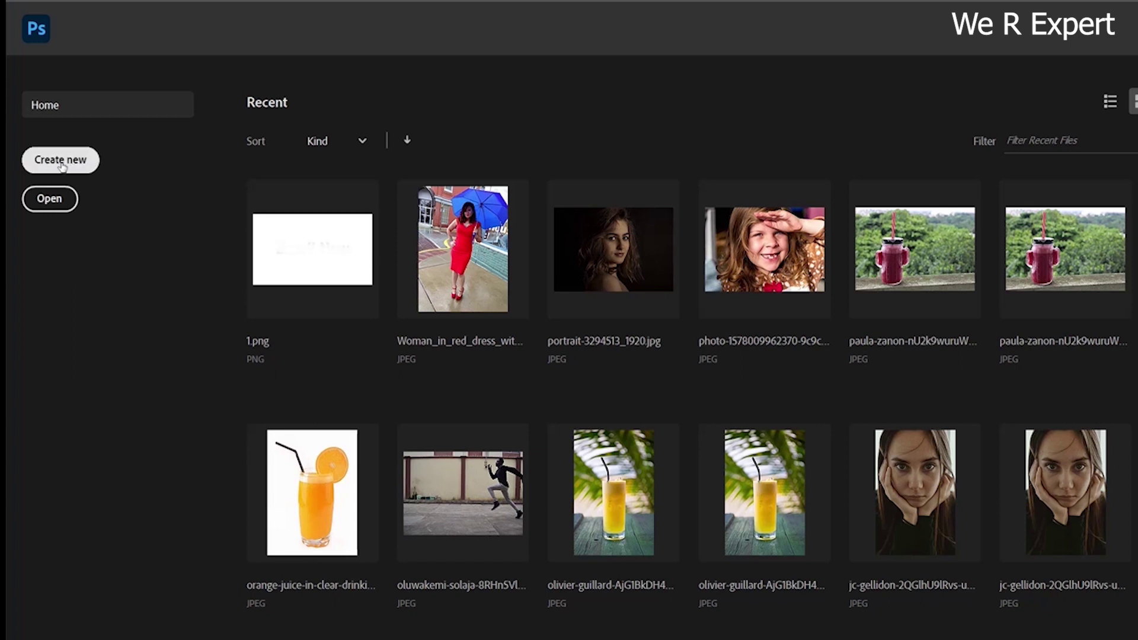
Step: Create a 1920 x 1080 px document with a transparent background and cover the whole canvas with a black rectangle about 1954 x 1124 px
{"action": "left_click", "coordinate": [62, 165]}
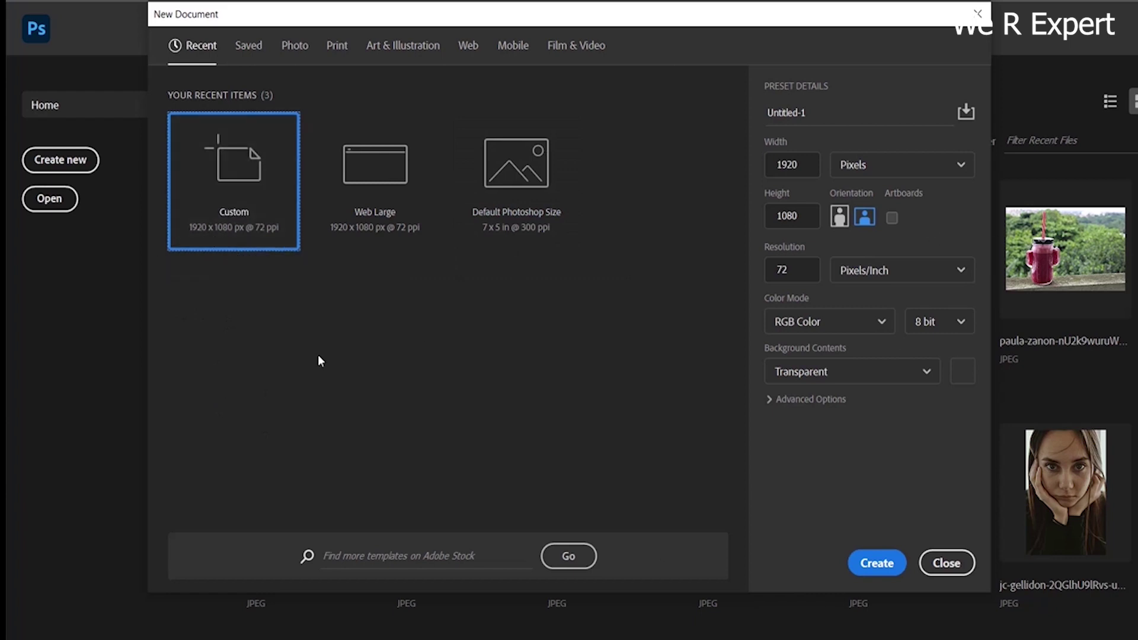
{"action": "left_click", "coordinate": [877, 564]}
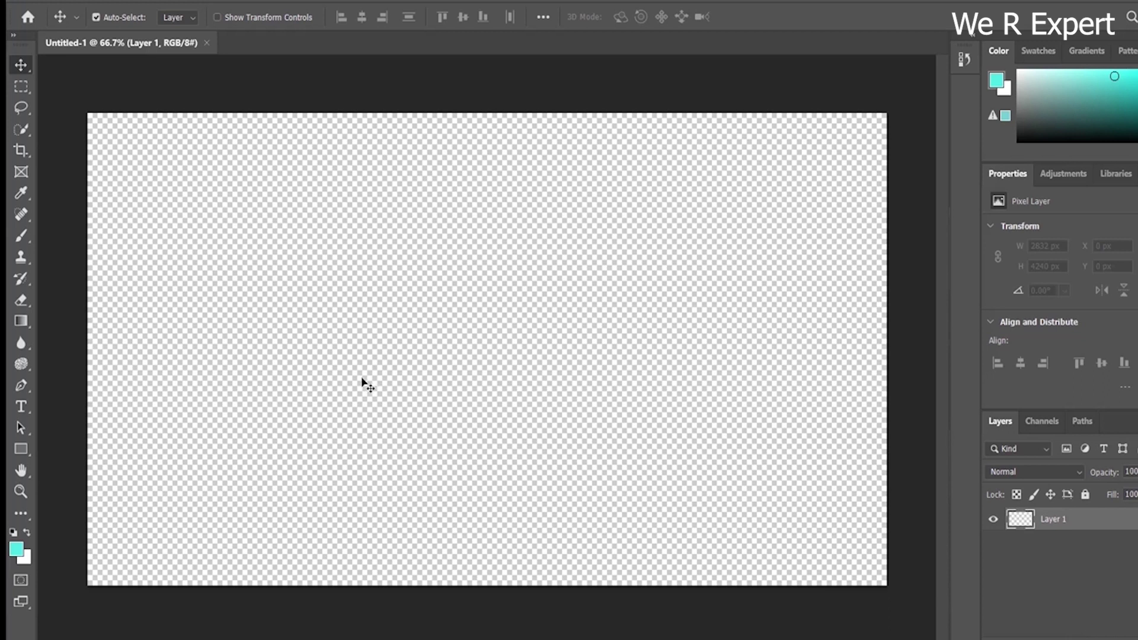
{"action": "left_click", "coordinate": [26, 453]}
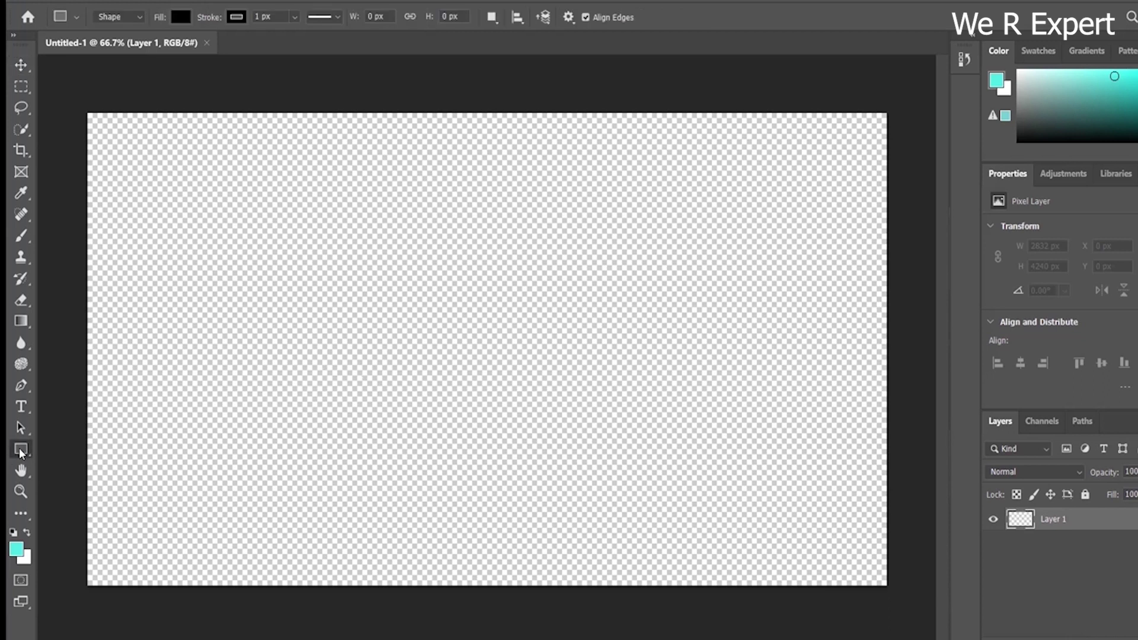
{"action": "left_click", "coordinate": [179, 16]}
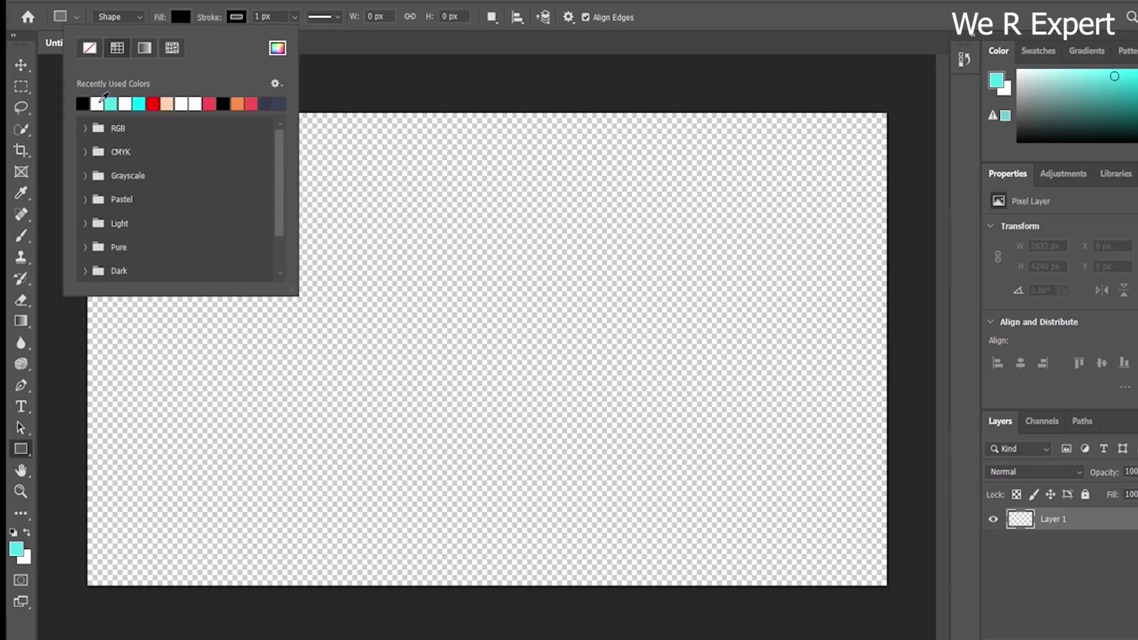
{"action": "left_click", "coordinate": [175, 18]}
{"action": "left_click_drag", "start_coordinate": [80, 102], "coordinate": [893, 594]}
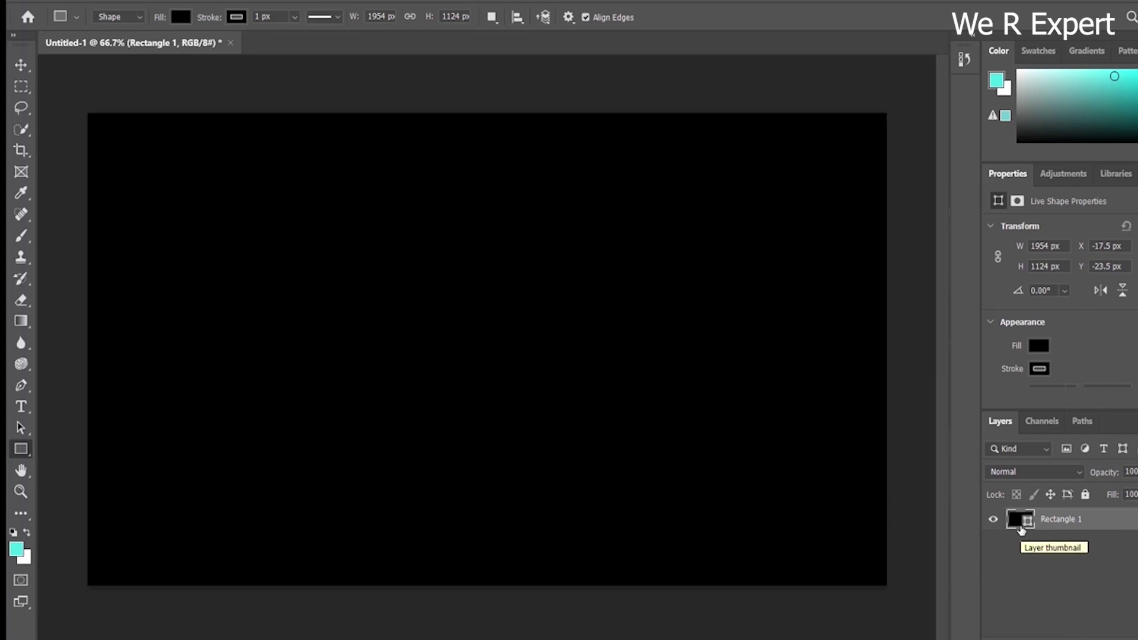
Step: Add a text layer with the person's first name in white 438 pt Fire Brathers lettering
{"action": "left_click", "coordinate": [25, 413]}
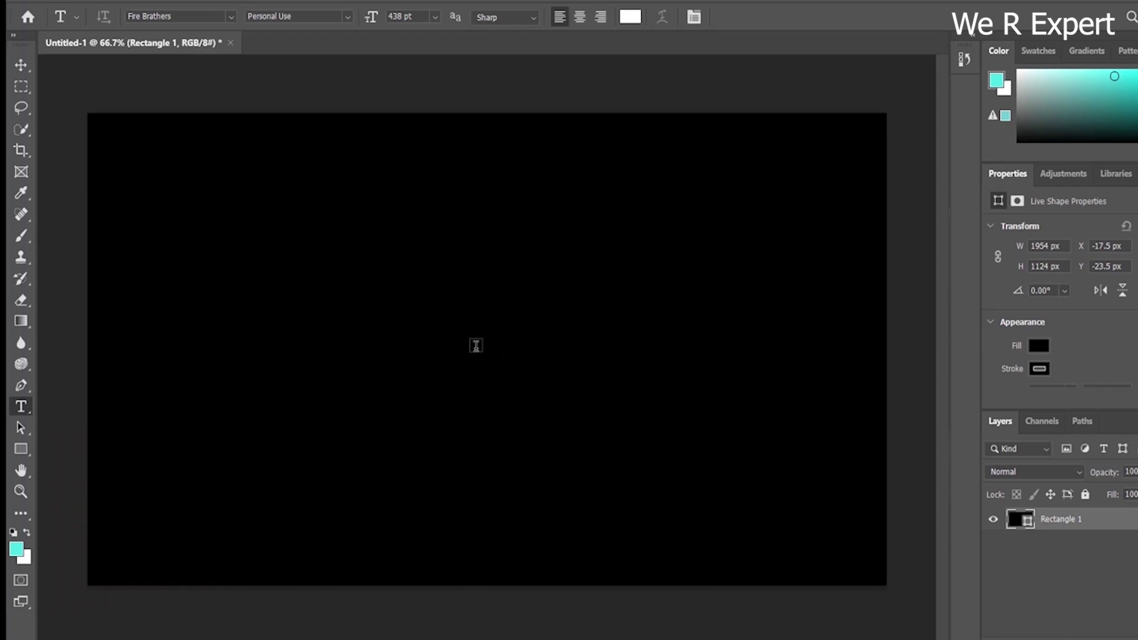
{"action": "left_click", "coordinate": [464, 362]}
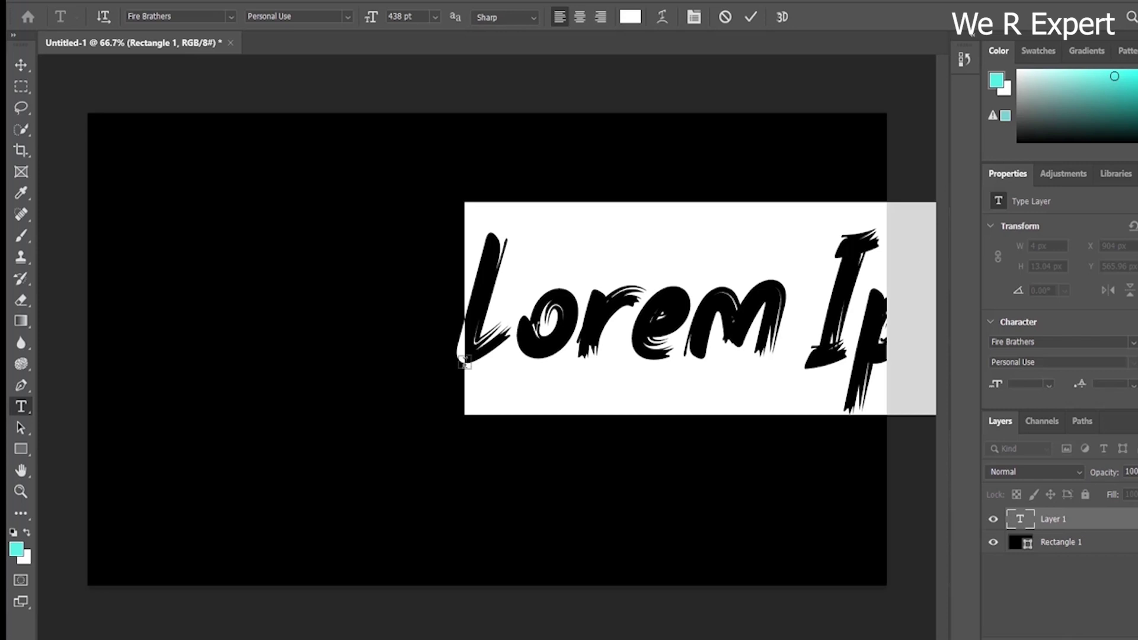
{"action": "type", "text": "Steve"}
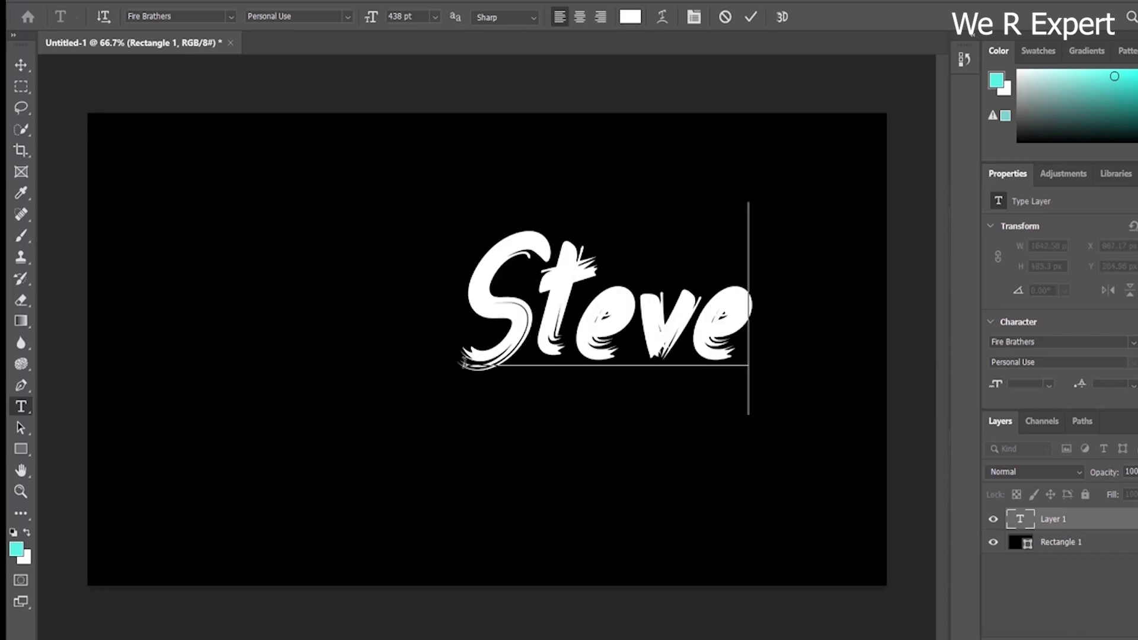
{"action": "key", "text": "BackSpace"}
{"action": "key", "text": "BackSpace"}
{"action": "type", "text": "phen"}
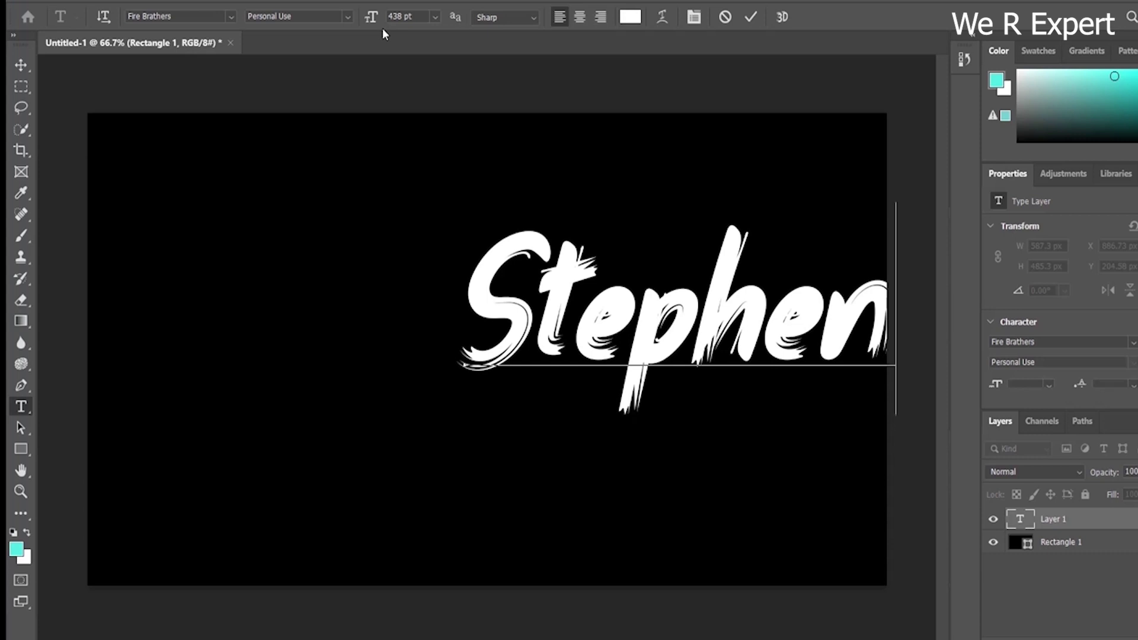
{"action": "left_click", "coordinate": [751, 17]}
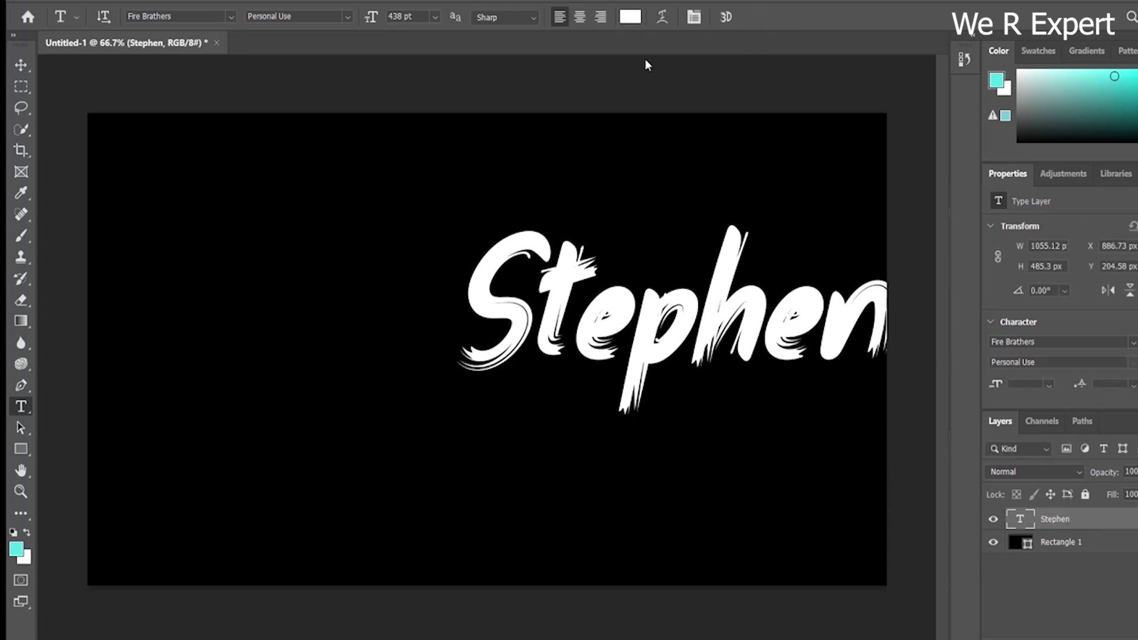
Step: Move the name to the middle of the canvas and enlarge it to about 1565 x 661 px
{"action": "left_click", "coordinate": [23, 67]}
{"action": "left_click_drag", "start_coordinate": [652, 329], "coordinate": [476, 344]}
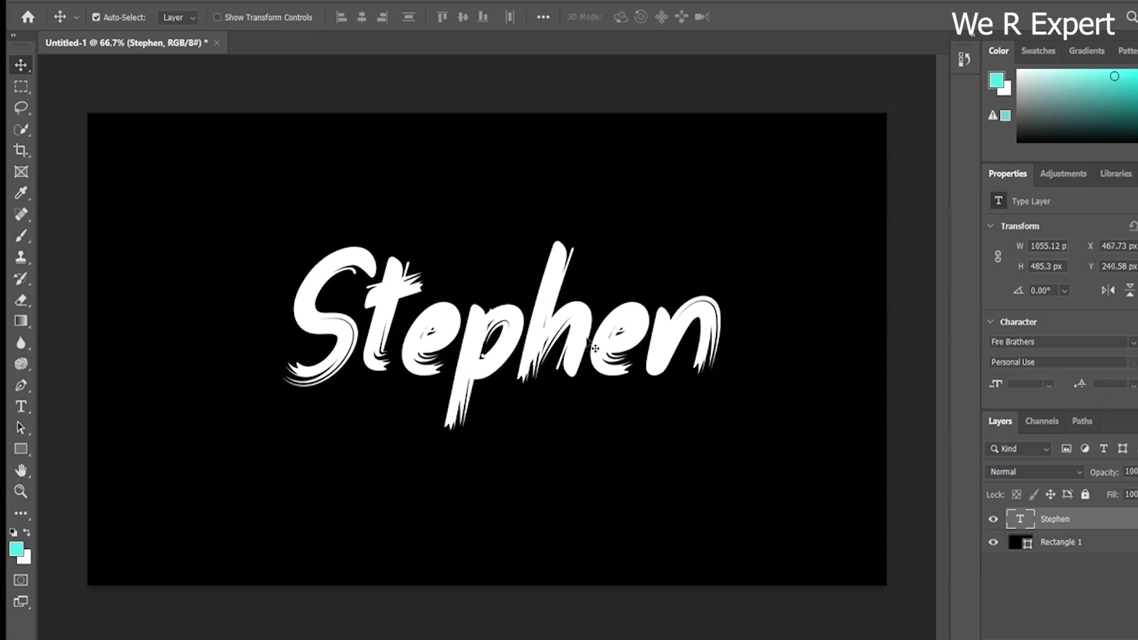
{"action": "key", "text": "ctrl"}
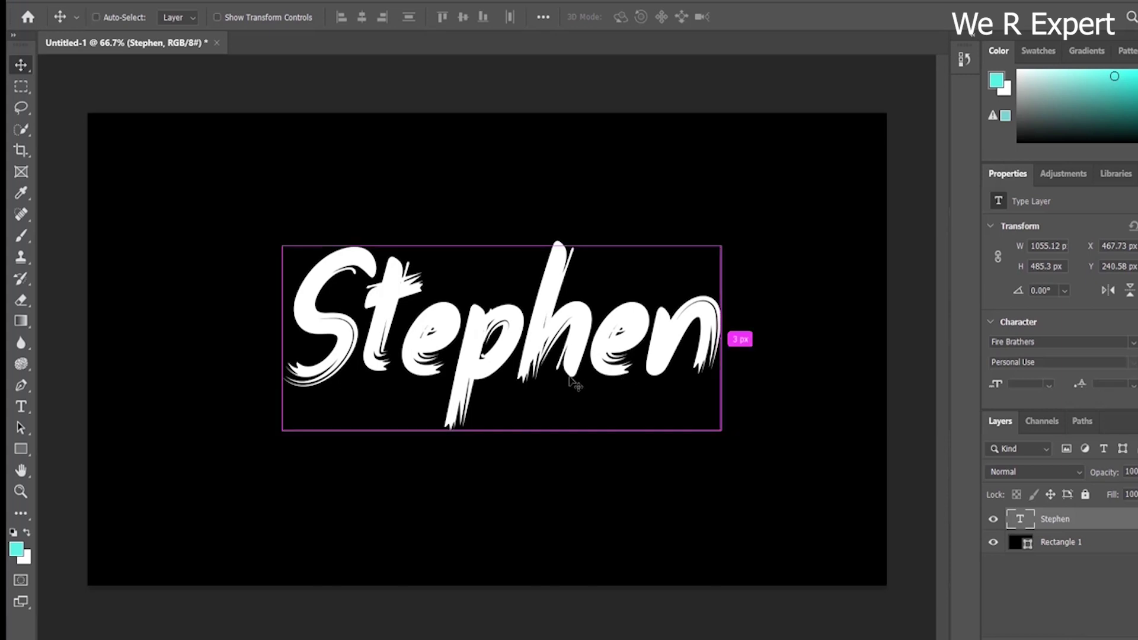
{"action": "key", "text": "ctrl+t"}
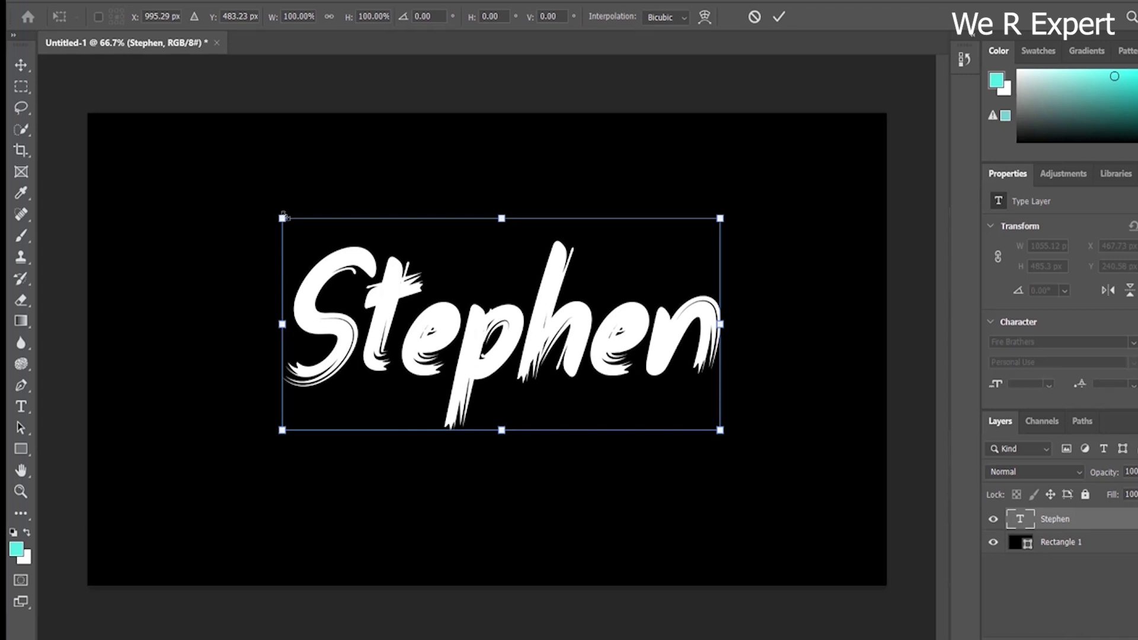
{"action": "left_click_drag", "start_coordinate": [283, 219], "coordinate": [175, 182]}
{"action": "left_click_drag", "start_coordinate": [715, 421], "coordinate": [824, 471]}
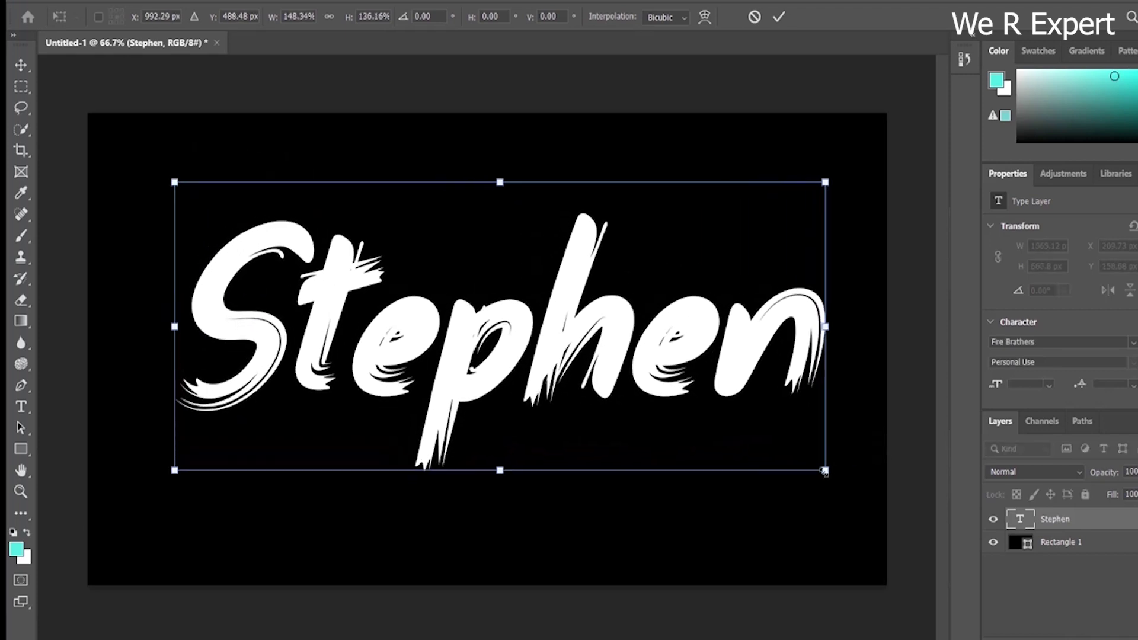
{"action": "key", "text": "Return"}
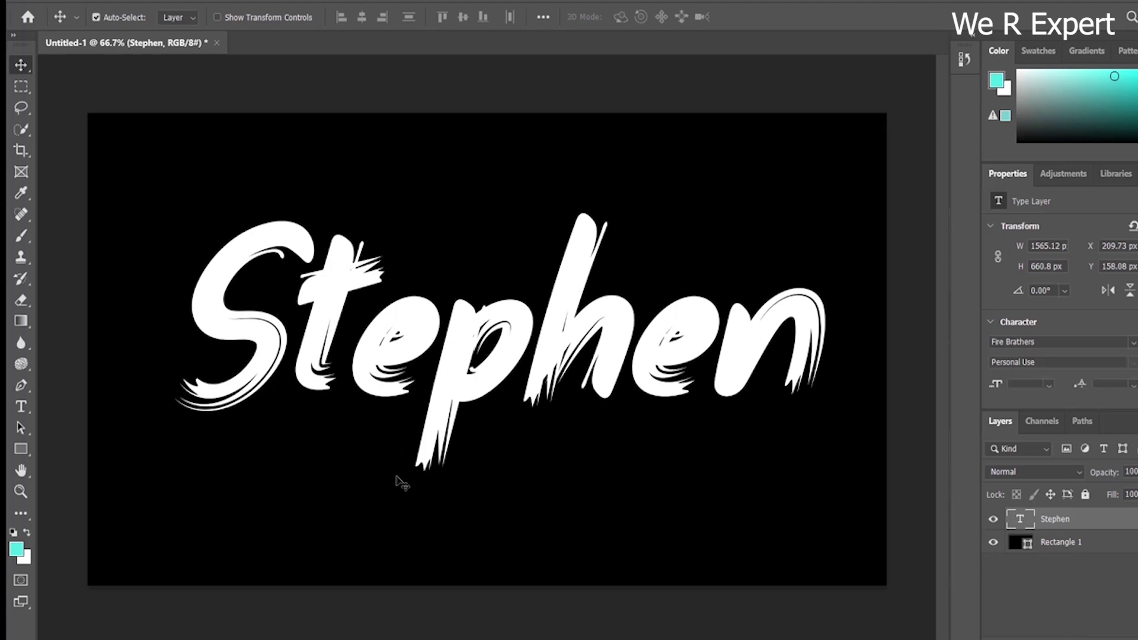
Step: Place the colourful autumn leaves photo from the Exercise File folder as an embedded image above the text
{"action": "left_click", "coordinate": [47, 1]}
{"action": "left_click", "coordinate": [111, 304]}
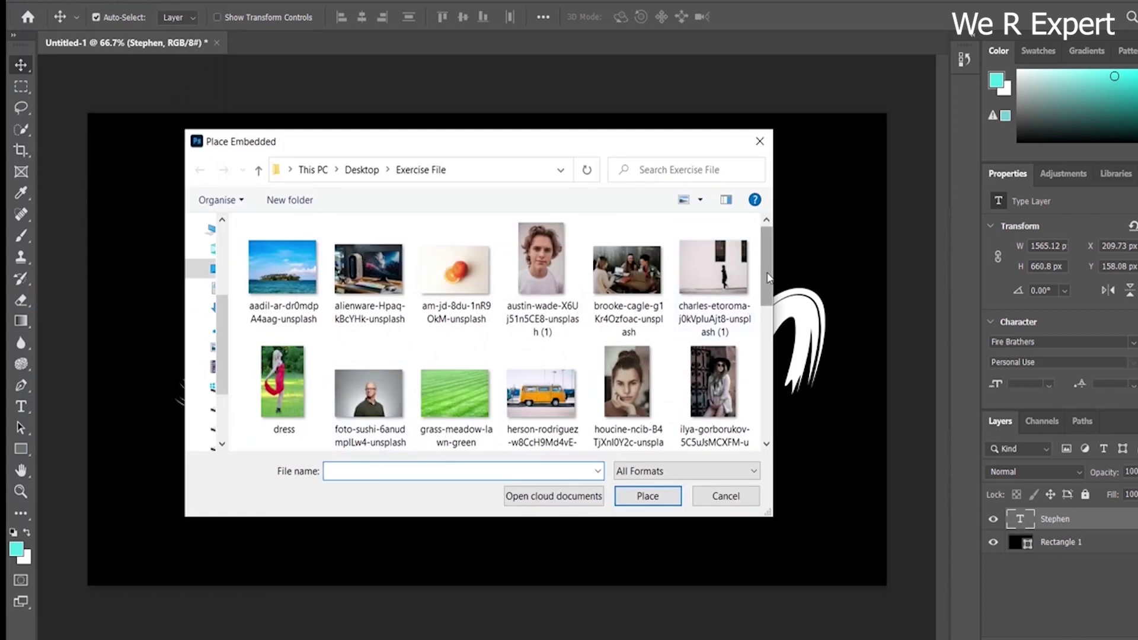
{"action": "left_click_drag", "start_coordinate": [769, 278], "coordinate": [766, 363]}
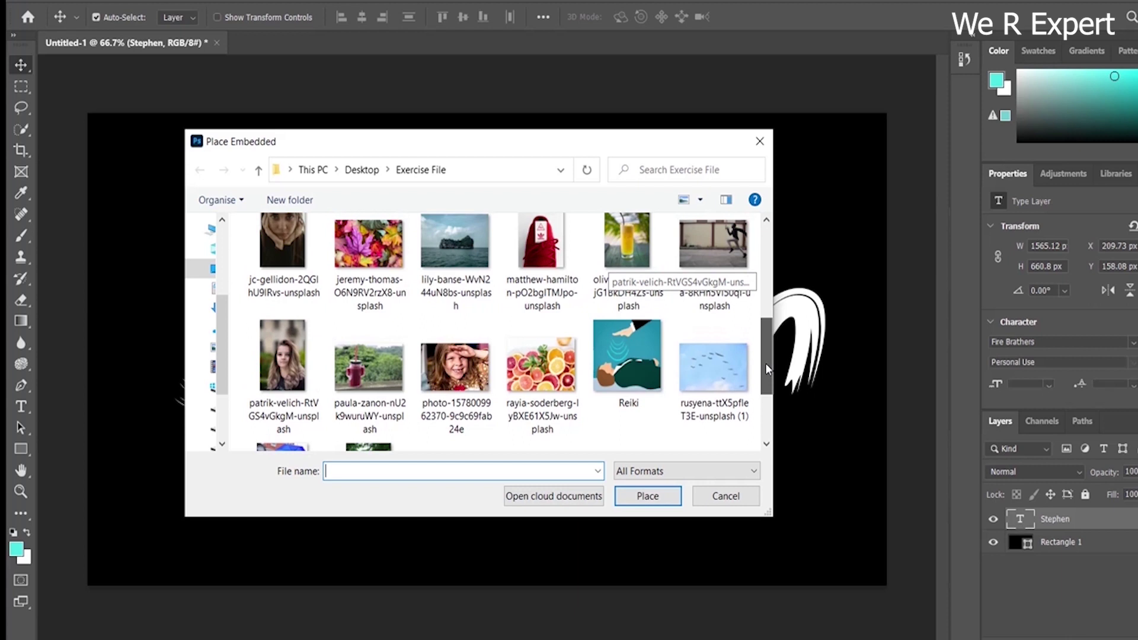
{"action": "left_click", "coordinate": [378, 284]}
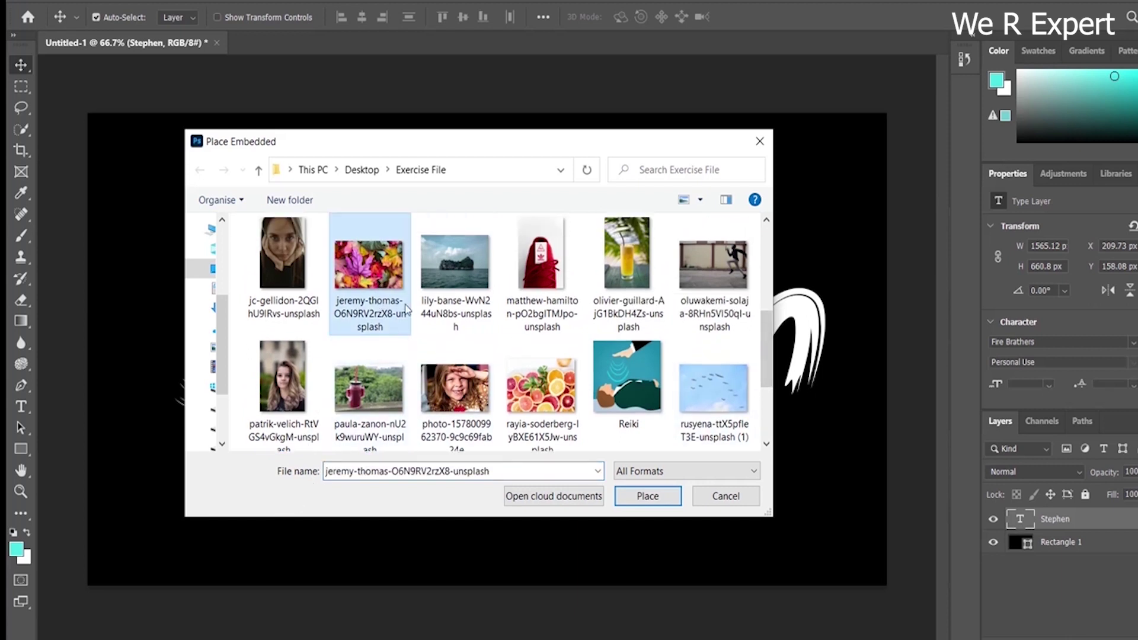
{"action": "left_click", "coordinate": [641, 499]}
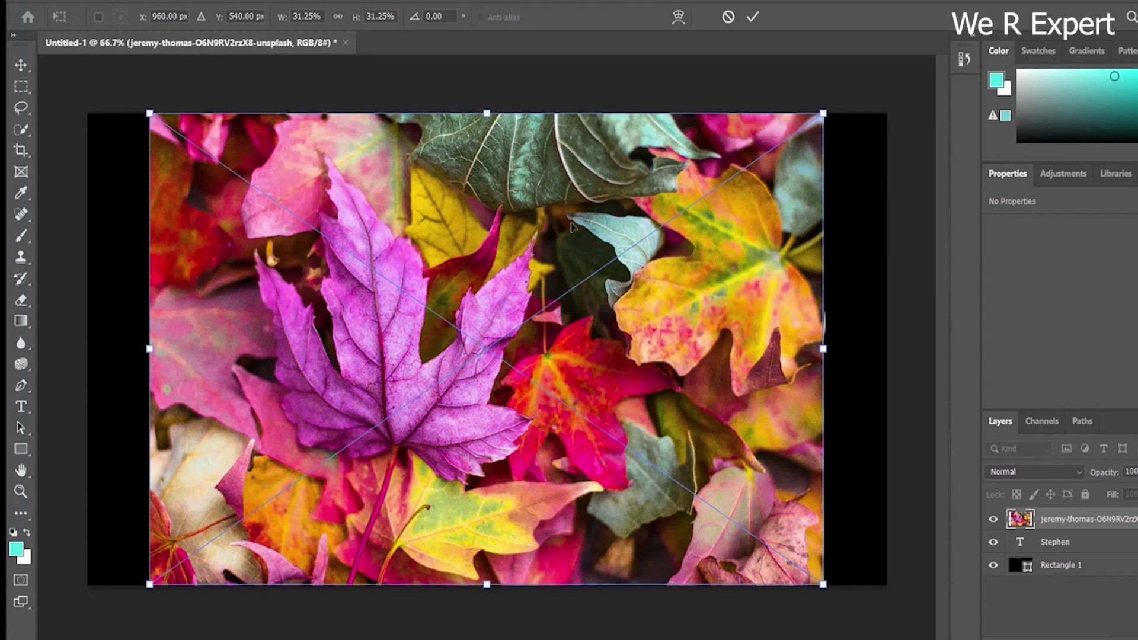
{"action": "left_click", "coordinate": [752, 18]}
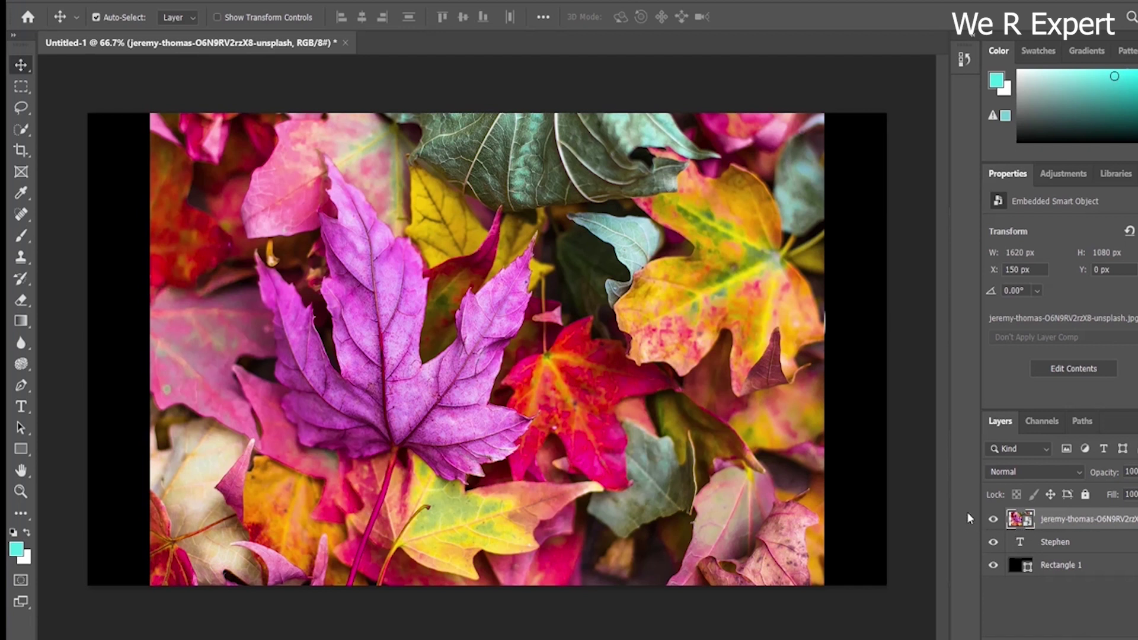
Step: Clip the leaves photo to the text layer and shift the photo to about X 180 px, Y 21 px
{"action": "right_click", "coordinate": [1080, 521]}
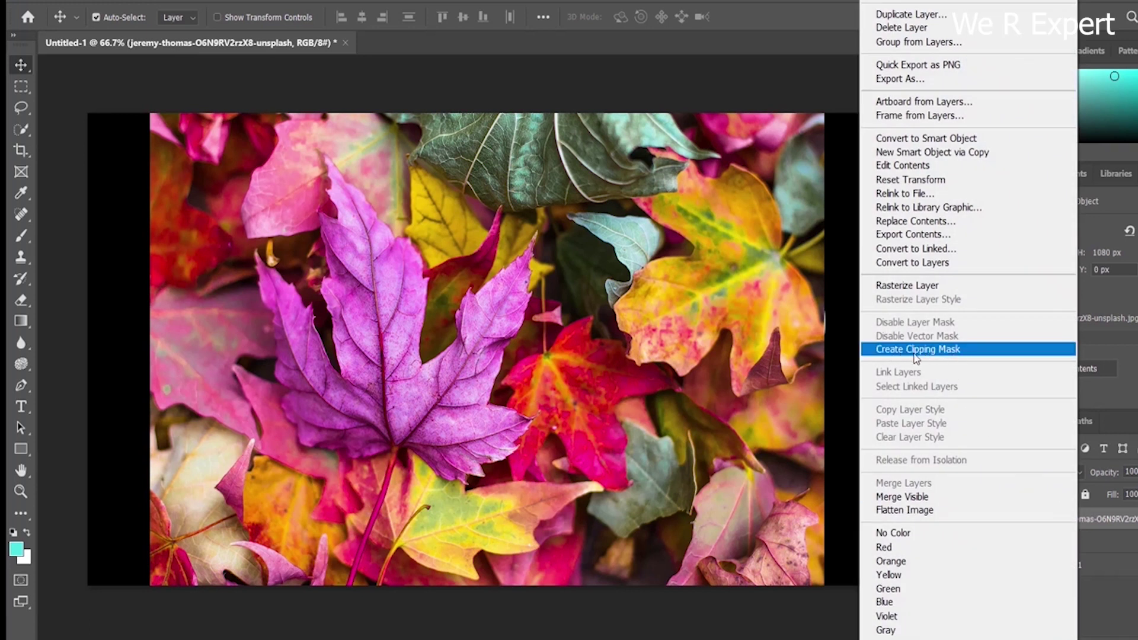
{"action": "left_click", "coordinate": [991, 352]}
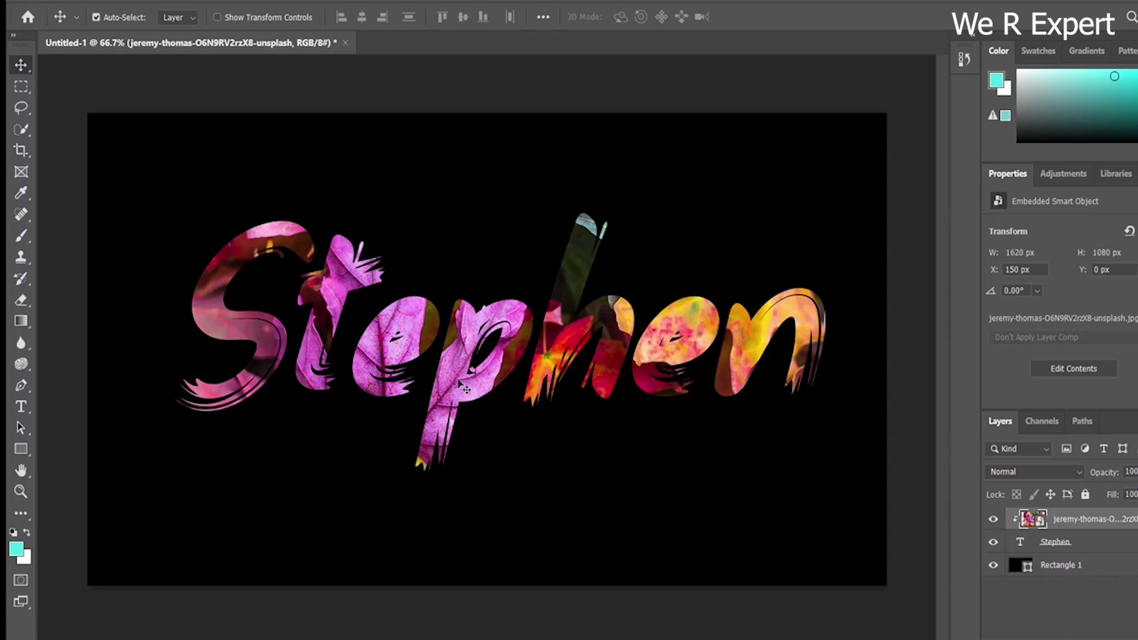
{"action": "mouse_move", "coordinate": [460, 386]}
{"action": "left_mouse_down"}
{"action": "mouse_move", "coordinate": [474, 380]}
{"action": "mouse_move", "coordinate": [445, 388]}
{"action": "mouse_move", "coordinate": [468, 386]}
{"action": "mouse_move", "coordinate": [463, 361]}
{"action": "mouse_move", "coordinate": [484, 474]}
{"action": "mouse_move", "coordinate": [451, 438]}
{"action": "mouse_move", "coordinate": [461, 411]}
{"action": "mouse_move", "coordinate": [436, 414]}
{"action": "mouse_move", "coordinate": [483, 414]}
{"action": "mouse_move", "coordinate": [533, 389]}
{"action": "mouse_move", "coordinate": [483, 381]}
{"action": "mouse_move", "coordinate": [486, 394]}
{"action": "mouse_move", "coordinate": [470, 400]}
{"action": "left_mouse_up"}
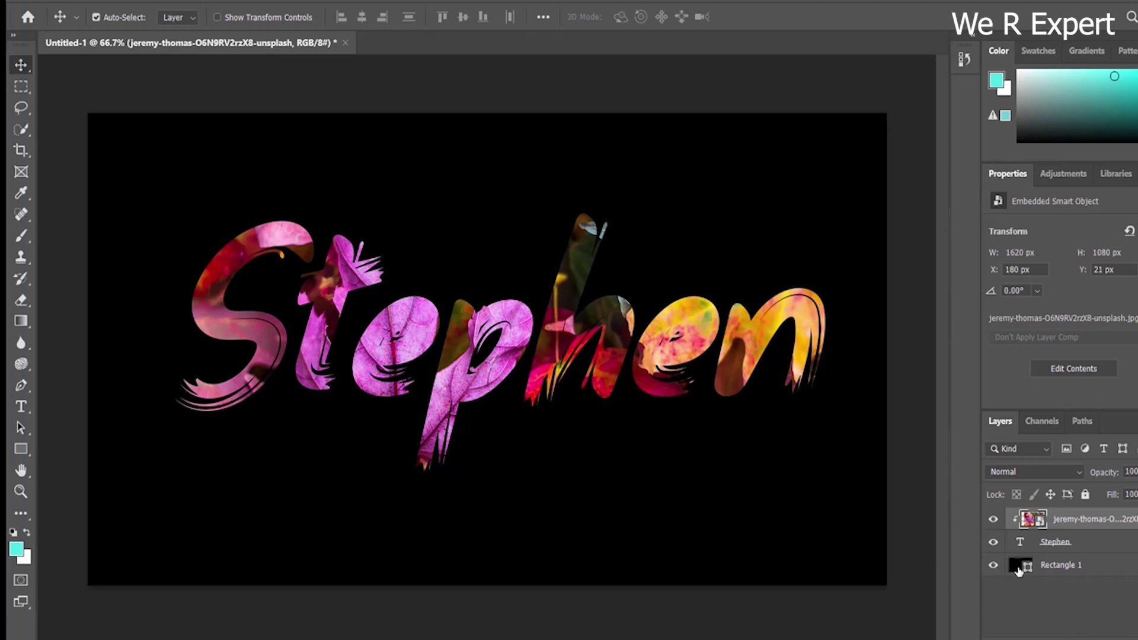
Step: Select the photo, text and rectangle layers and convert them into one smart object
{"action": "left_click", "coordinate": [1108, 543]}
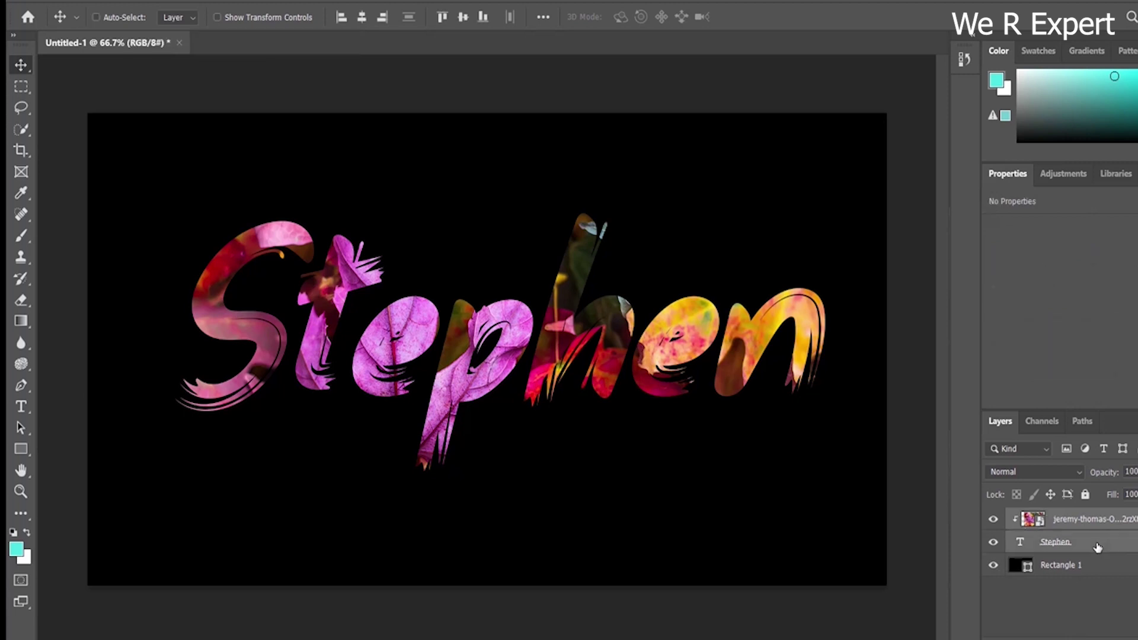
{"action": "left_click", "coordinate": [1097, 572]}
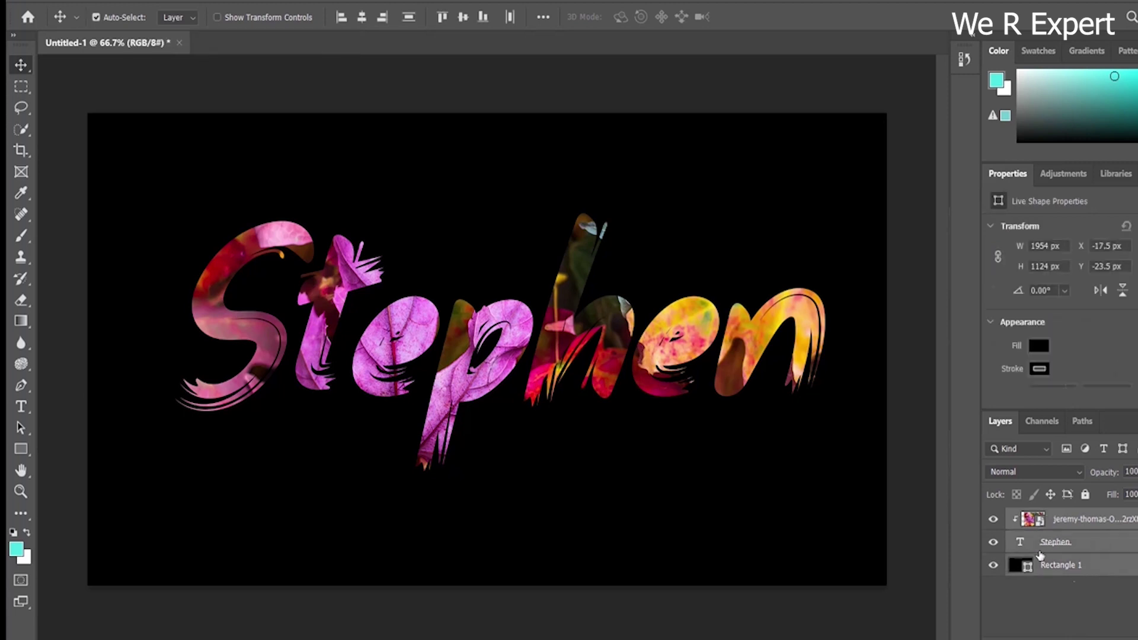
{"action": "right_click", "coordinate": [1113, 568]}
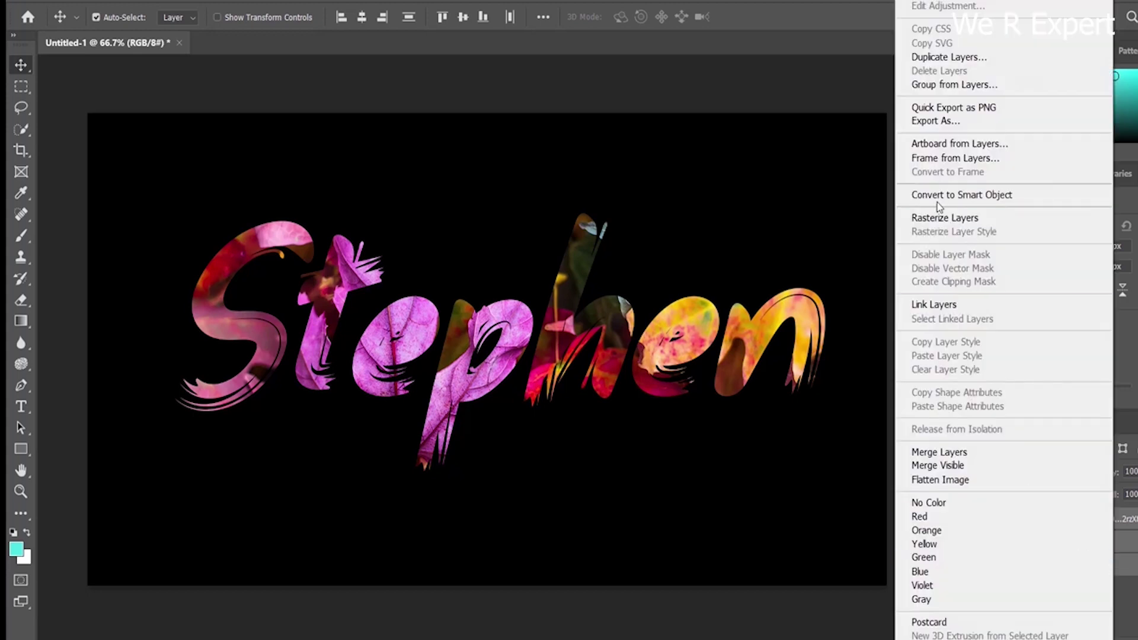
{"action": "left_click", "coordinate": [1016, 197]}
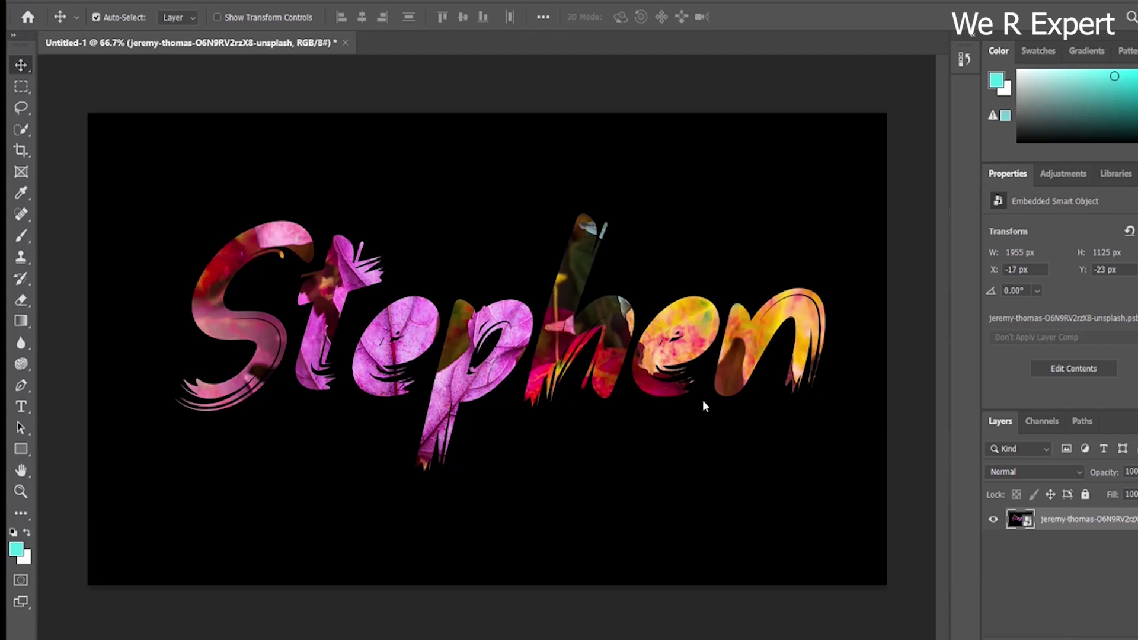
Step: In the Liquify filter, smear the leaf texture inside the letters with a size 22, pressure 100 Forward Warp brush
{"action": "left_click", "coordinate": [223, 3]}
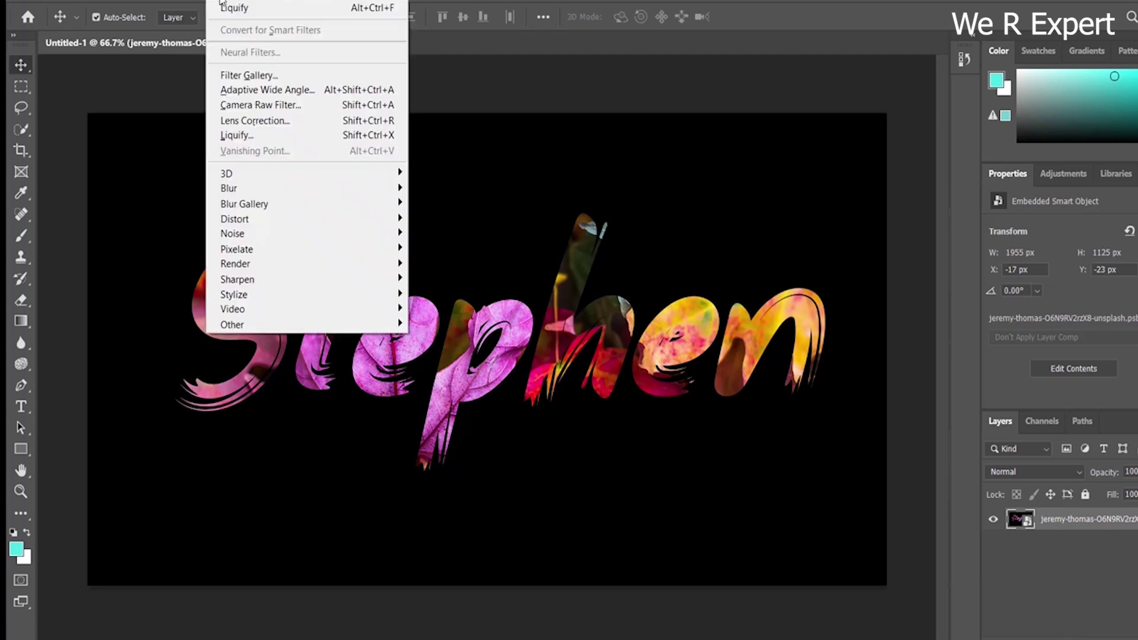
{"action": "left_click", "coordinate": [290, 140]}
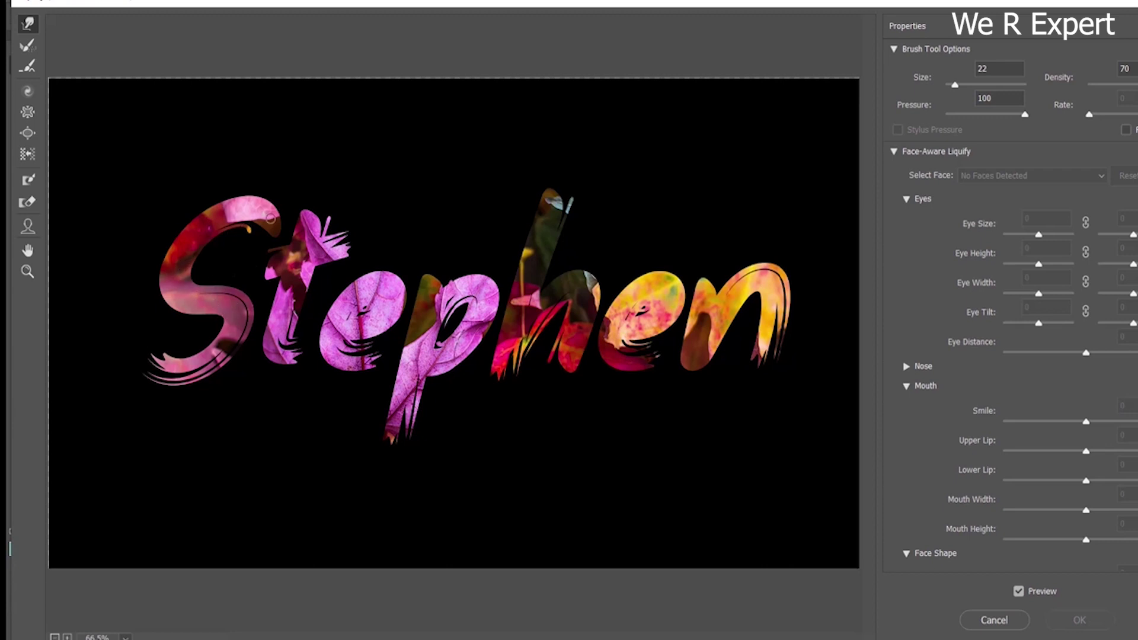
{"action": "mouse_move", "coordinate": [270, 218]}
{"action": "left_mouse_down"}
{"action": "mouse_move", "coordinate": [252, 211]}
{"action": "mouse_move", "coordinate": [210, 224]}
{"action": "left_mouse_up"}
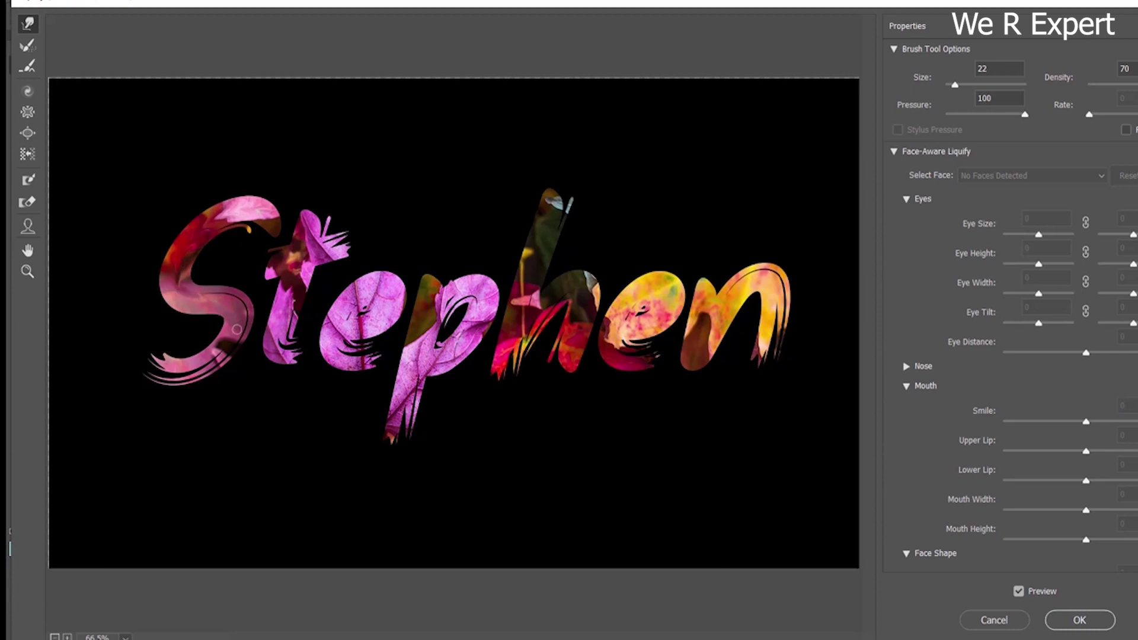
{"action": "mouse_move", "coordinate": [304, 258]}
{"action": "left_mouse_down"}
{"action": "mouse_move", "coordinate": [294, 289]}
{"action": "mouse_move", "coordinate": [293, 256]}
{"action": "mouse_move", "coordinate": [284, 321]}
{"action": "mouse_move", "coordinate": [346, 326]}
{"action": "mouse_move", "coordinate": [380, 296]}
{"action": "mouse_move", "coordinate": [354, 303]}
{"action": "mouse_move", "coordinate": [336, 347]}
{"action": "mouse_move", "coordinate": [347, 354]}
{"action": "mouse_move", "coordinate": [415, 356]}
{"action": "mouse_move", "coordinate": [421, 342]}
{"action": "mouse_move", "coordinate": [419, 370]}
{"action": "mouse_move", "coordinate": [463, 345]}
{"action": "mouse_move", "coordinate": [478, 307]}
{"action": "mouse_move", "coordinate": [441, 300]}
{"action": "left_mouse_up"}
{"action": "mouse_move", "coordinate": [532, 271]}
{"action": "left_mouse_down"}
{"action": "mouse_move", "coordinate": [507, 329]}
{"action": "mouse_move", "coordinate": [516, 306]}
{"action": "mouse_move", "coordinate": [513, 333]}
{"action": "mouse_move", "coordinate": [523, 310]}
{"action": "mouse_move", "coordinate": [574, 293]}
{"action": "mouse_move", "coordinate": [582, 338]}
{"action": "mouse_move", "coordinate": [632, 332]}
{"action": "mouse_move", "coordinate": [657, 311]}
{"action": "mouse_move", "coordinate": [652, 292]}
{"action": "mouse_move", "coordinate": [607, 317]}
{"action": "mouse_move", "coordinate": [618, 358]}
{"action": "mouse_move", "coordinate": [710, 310]}
{"action": "mouse_move", "coordinate": [707, 344]}
{"action": "mouse_move", "coordinate": [737, 284]}
{"action": "mouse_move", "coordinate": [780, 310]}
{"action": "left_mouse_up"}
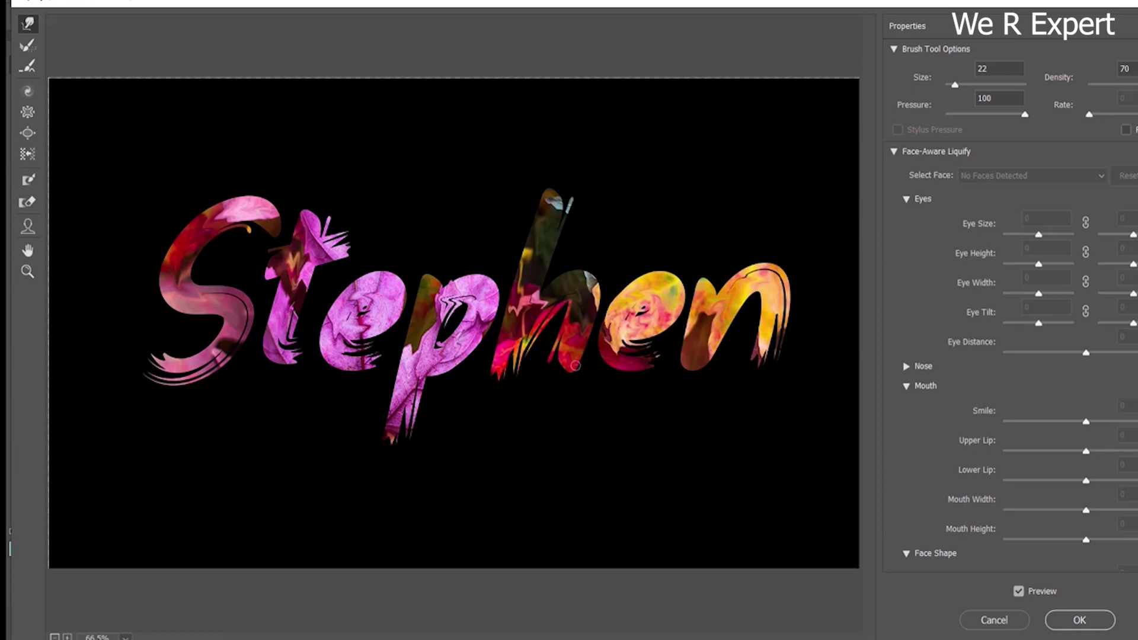
Step: Pull paint-like drips downward from the lower edges of the last three letters with the Forward Warp brush
{"action": "left_click_drag", "start_coordinate": [573, 365], "coordinate": [566, 419]}
{"action": "left_click_drag", "start_coordinate": [576, 395], "coordinate": [567, 386]}
{"action": "left_click_drag", "start_coordinate": [701, 372], "coordinate": [699, 380]}
{"action": "mouse_move", "coordinate": [634, 363]}
{"action": "left_mouse_down"}
{"action": "mouse_move", "coordinate": [618, 425]}
{"action": "mouse_move", "coordinate": [628, 389]}
{"action": "left_mouse_up"}
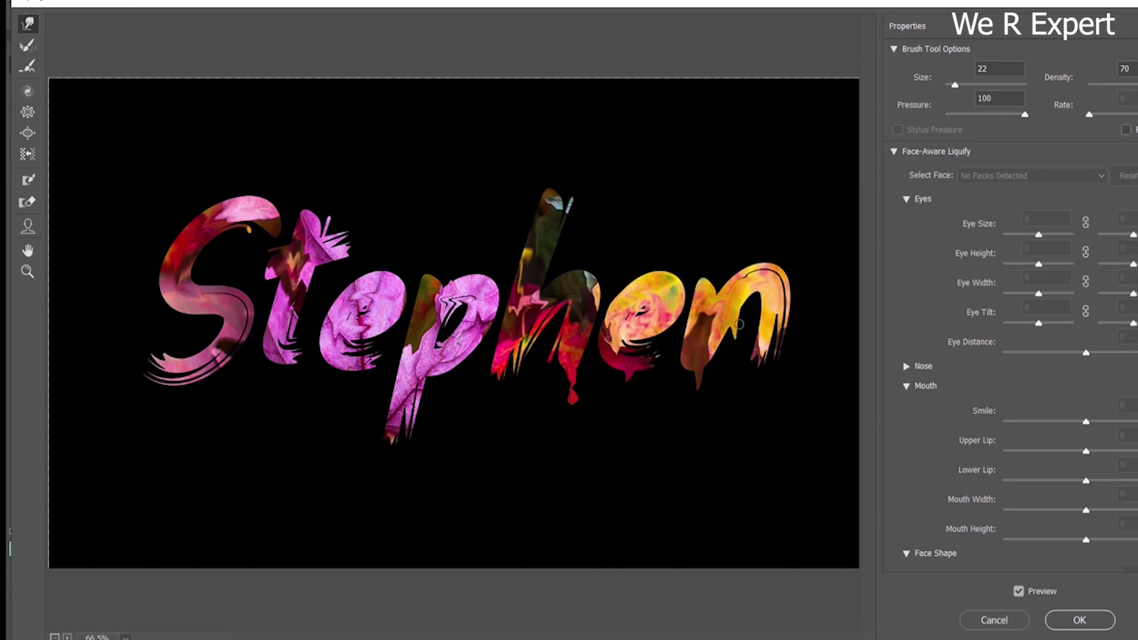
{"action": "left_click_drag", "start_coordinate": [739, 324], "coordinate": [741, 392]}
Step: Warp further drips down from the first three letters and the last letter's outer stem, and apply the Liquify filter
{"action": "left_click_drag", "start_coordinate": [213, 377], "coordinate": [211, 425]}
{"action": "mouse_move", "coordinate": [164, 305]}
{"action": "left_mouse_down"}
{"action": "mouse_move", "coordinate": [168, 339]}
{"action": "mouse_move", "coordinate": [165, 294]}
{"action": "mouse_move", "coordinate": [161, 346]}
{"action": "mouse_move", "coordinate": [177, 317]}
{"action": "mouse_move", "coordinate": [190, 311]}
{"action": "mouse_move", "coordinate": [191, 342]}
{"action": "mouse_move", "coordinate": [214, 310]}
{"action": "mouse_move", "coordinate": [212, 344]}
{"action": "left_mouse_up"}
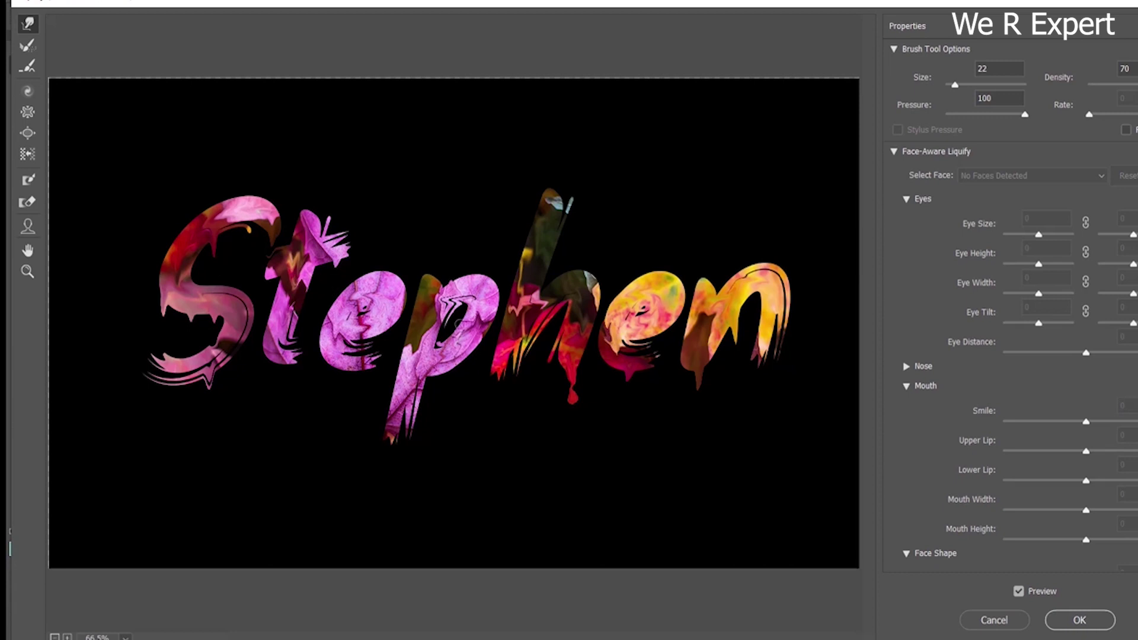
{"action": "left_click_drag", "start_coordinate": [771, 334], "coordinate": [767, 369]}
{"action": "left_click_drag", "start_coordinate": [328, 369], "coordinate": [326, 387]}
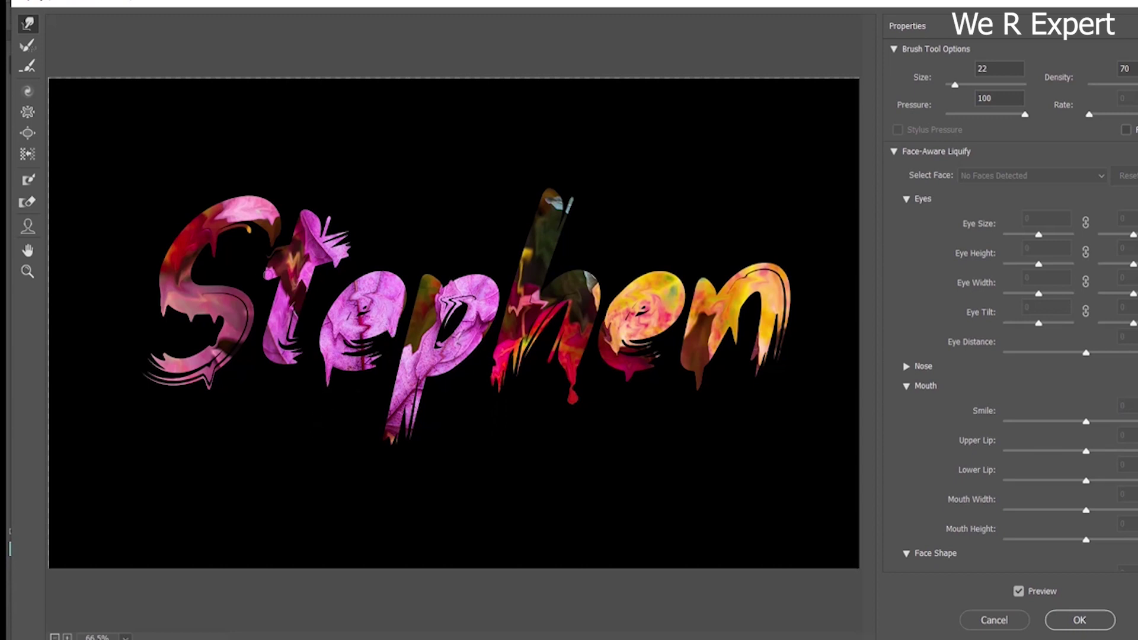
{"action": "mouse_move", "coordinate": [267, 356]}
{"action": "left_mouse_down"}
{"action": "mouse_move", "coordinate": [259, 389]}
{"action": "mouse_move", "coordinate": [269, 359]}
{"action": "mouse_move", "coordinate": [260, 397]}
{"action": "mouse_move", "coordinate": [275, 355]}
{"action": "mouse_move", "coordinate": [264, 400]}
{"action": "mouse_move", "coordinate": [268, 365]}
{"action": "mouse_move", "coordinate": [264, 399]}
{"action": "mouse_move", "coordinate": [269, 376]}
{"action": "left_mouse_up"}
{"action": "left_click_drag", "start_coordinate": [155, 372], "coordinate": [150, 428]}
{"action": "mouse_move", "coordinate": [160, 369]}
{"action": "left_mouse_down"}
{"action": "mouse_move", "coordinate": [157, 449]}
{"action": "mouse_move", "coordinate": [160, 388]}
{"action": "mouse_move", "coordinate": [158, 440]}
{"action": "left_mouse_up"}
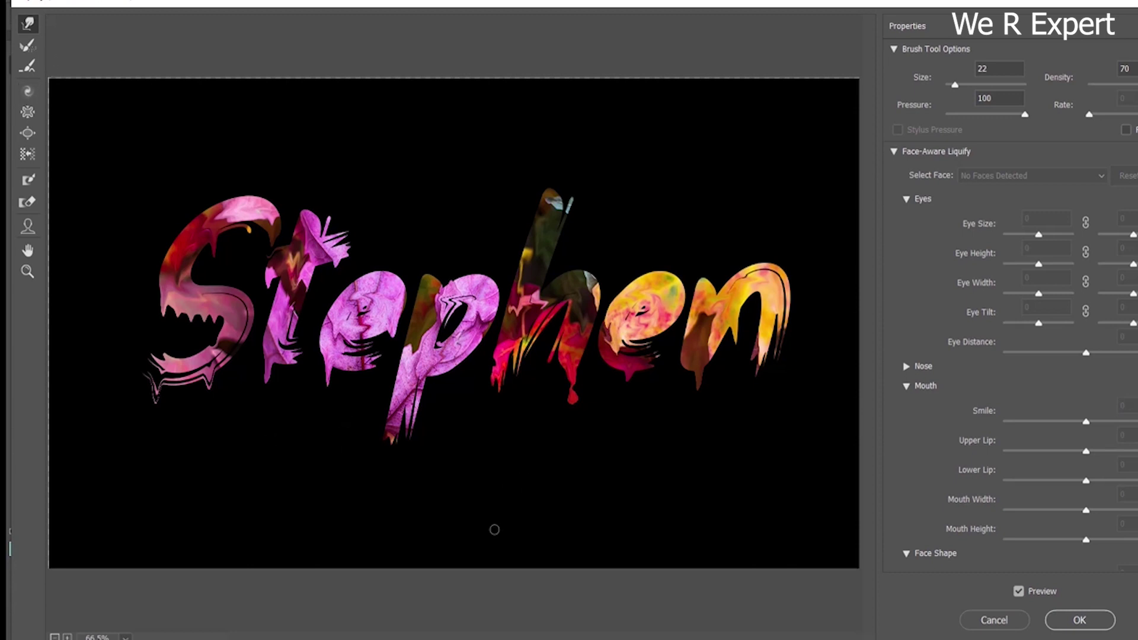
{"action": "left_click", "coordinate": [1096, 621]}
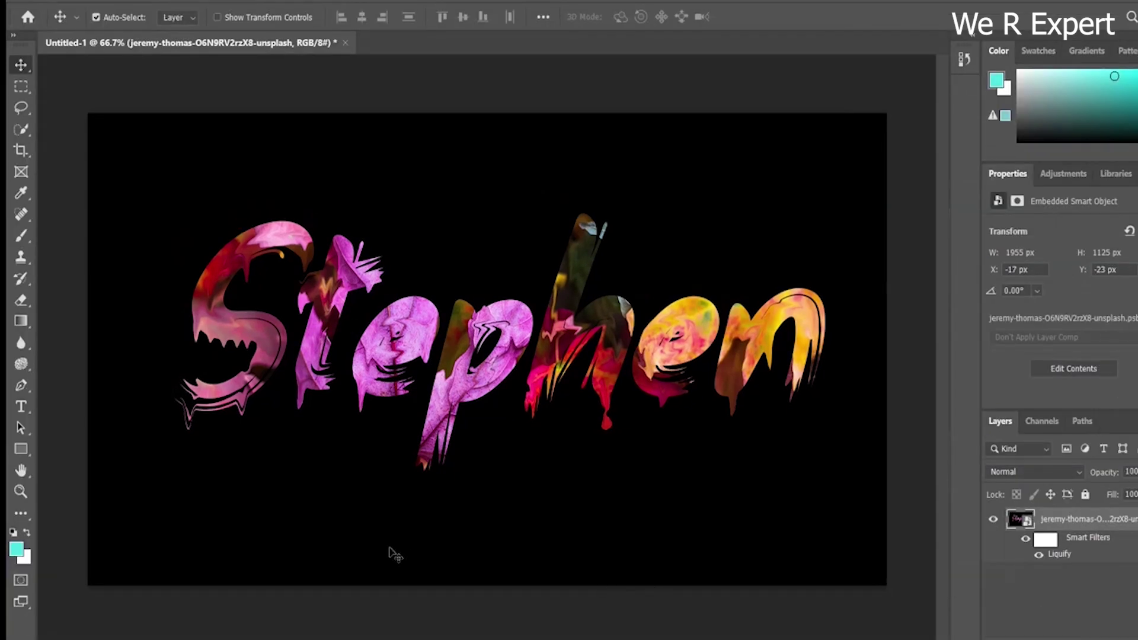